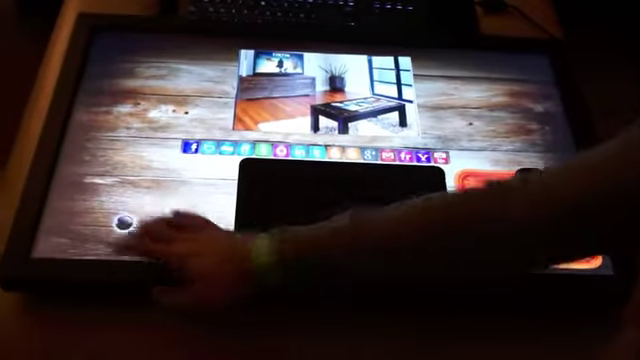
Open the radial app menu from the lower-left launcher, then close and reopen it.
{"action": "left_click", "coordinate": [110, 230]}
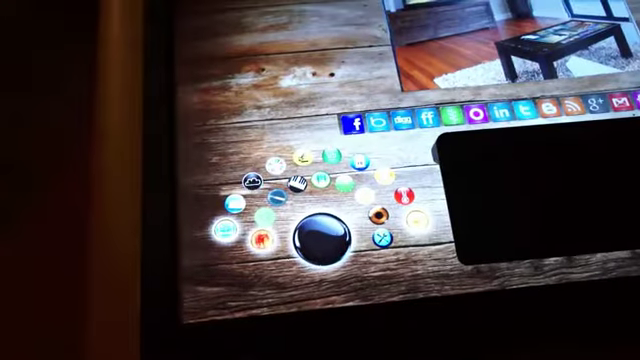
{"action": "left_click", "coordinate": [320, 225]}
{"action": "left_click", "coordinate": [320, 225]}
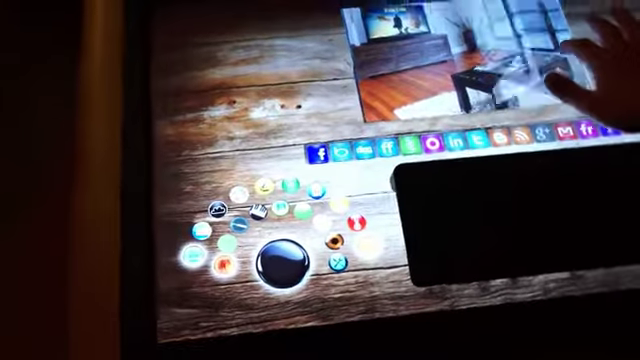
Open the book panel and swipe left to turn to the next page.
{"action": "left_click", "coordinate": [560, 60]}
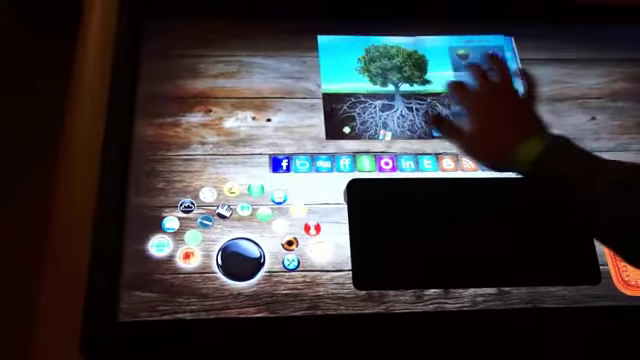
{"action": "left_click_drag", "start_coordinate": [500, 80], "coordinate": [380, 80]}
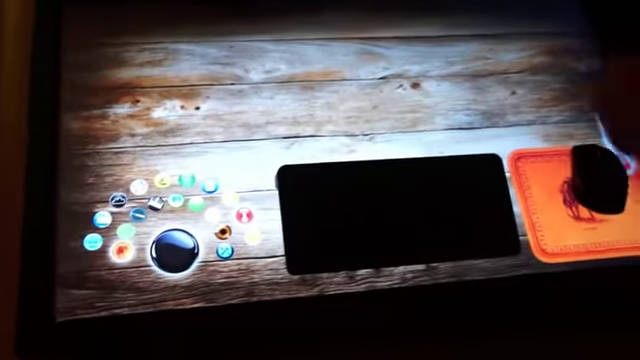
Place the weather thermometer on the desk and close the piano keyboard.
{"action": "left_click", "coordinate": [410, 55]}
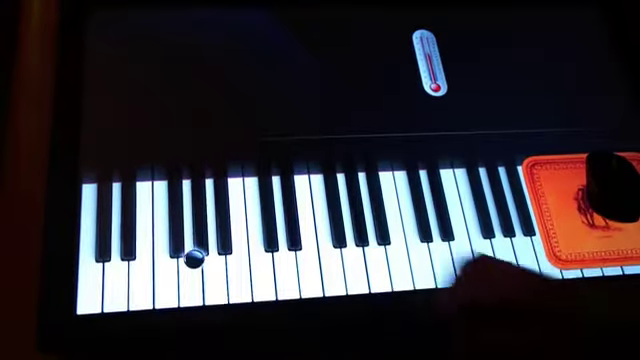
{"action": "left_click", "coordinate": [200, 185]}
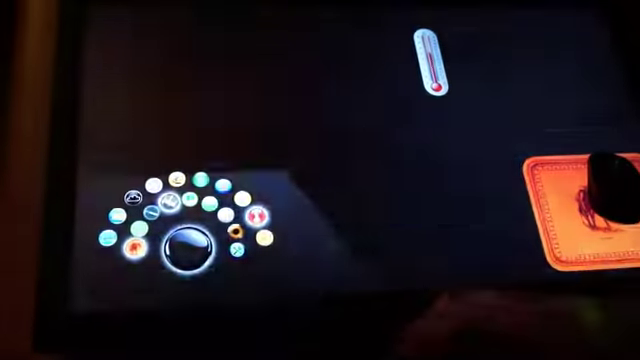